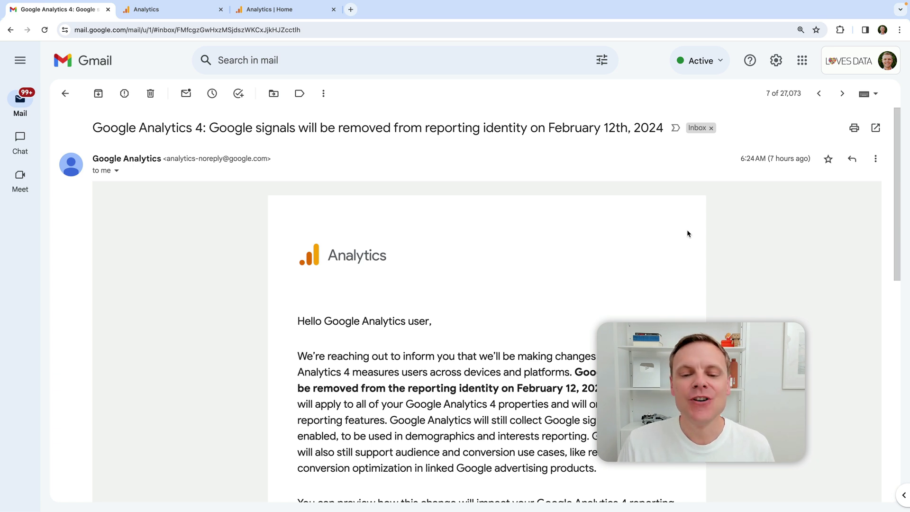
Step: Highlight the email sentence announcing Google signals' removal from reporting identity on February 12, 2024
{"action": "scroll", "coordinate": [687, 230], "scroll_direction": "down", "scroll_amount": 3}
{"action": "scroll", "coordinate": [687, 230], "scroll_direction": "down", "scroll_amount": 1}
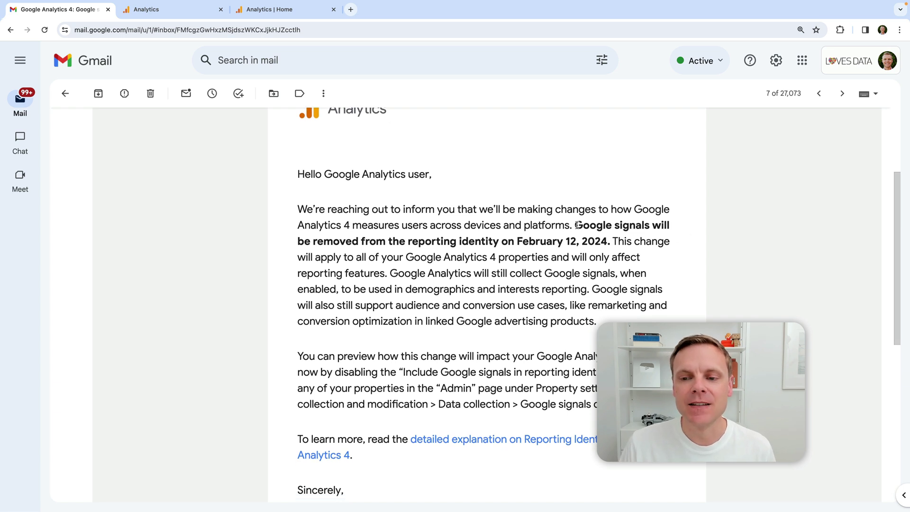
{"action": "left_click_drag", "start_coordinate": [574, 225], "coordinate": [610, 239]}
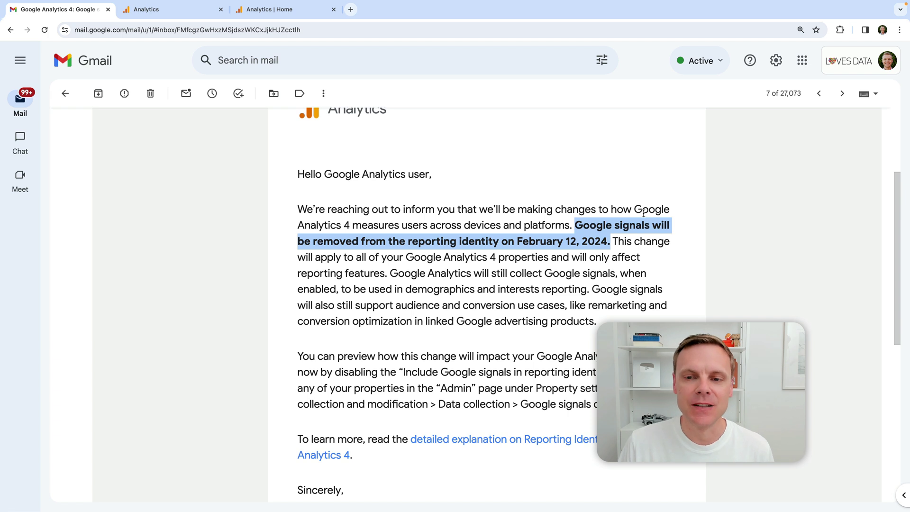
Step: In Admin, open the property's Data collection page to show Google signals and reporting-identity inclusion both on
{"action": "left_click", "coordinate": [175, 9]}
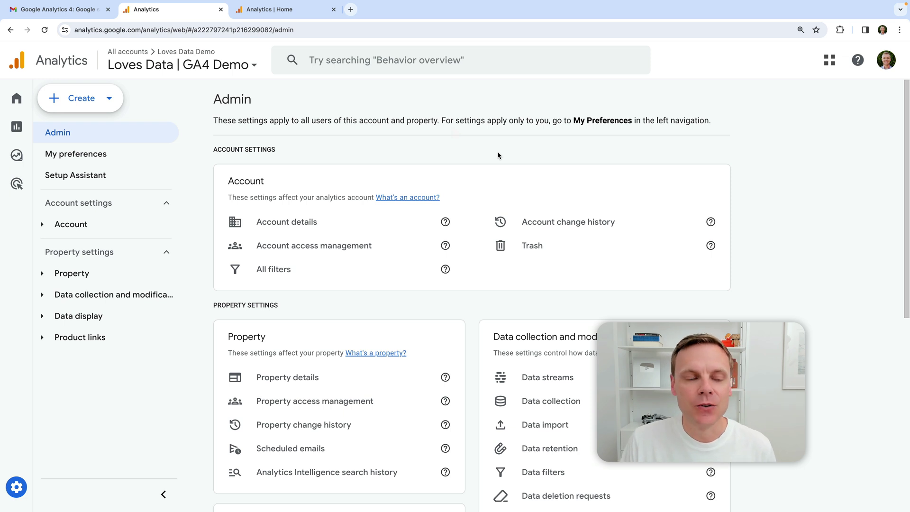
{"action": "left_click", "coordinate": [140, 294]}
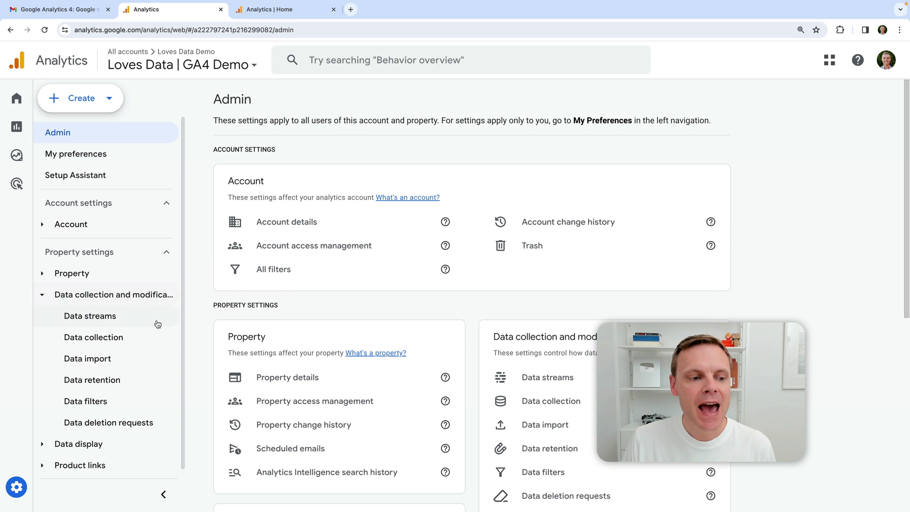
{"action": "left_click", "coordinate": [157, 338]}
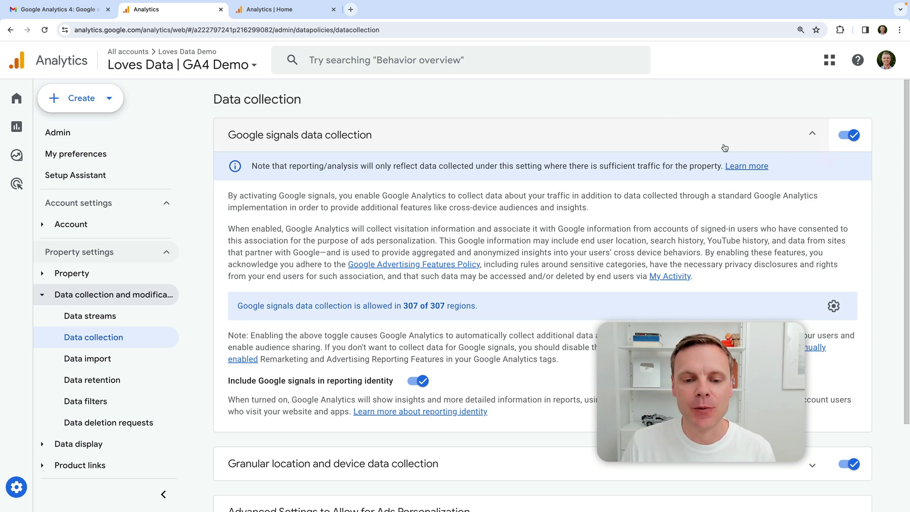
{"action": "scroll", "coordinate": [724, 148], "scroll_direction": "down", "scroll_amount": 1}
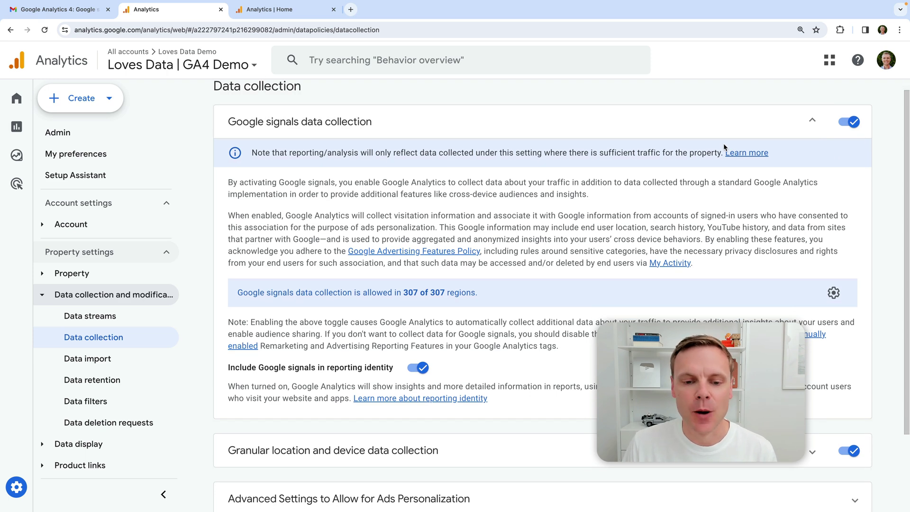
{"action": "scroll", "coordinate": [723, 144], "scroll_direction": "down", "scroll_amount": 2}
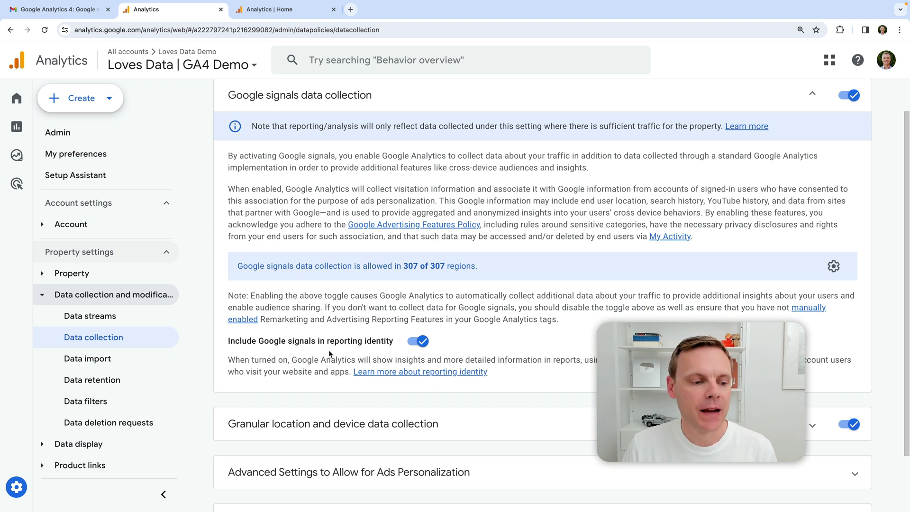
Step: Open Reporting identity under Data display and show all options: Blended, Observed and Device-based
{"action": "left_click", "coordinate": [163, 297]}
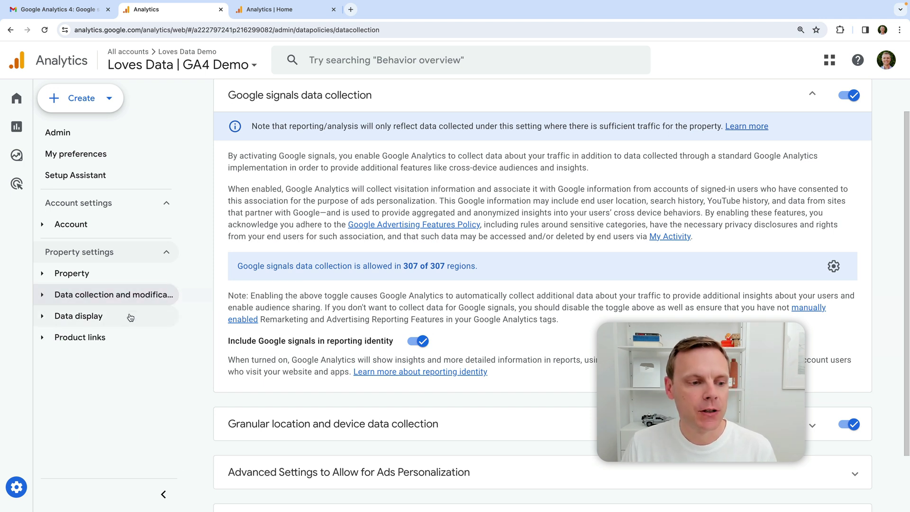
{"action": "left_click", "coordinate": [145, 315]}
{"action": "scroll", "coordinate": [153, 345], "scroll_direction": "down", "scroll_amount": 1}
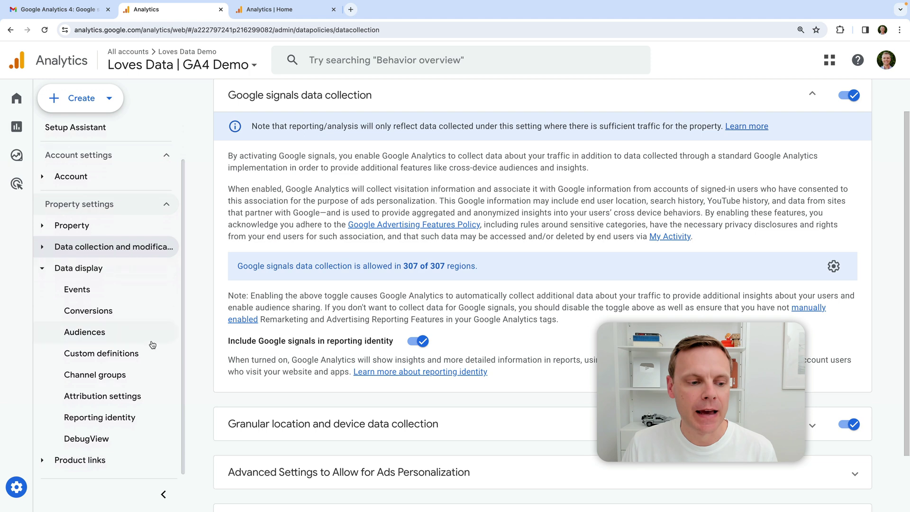
{"action": "left_click", "coordinate": [144, 417]}
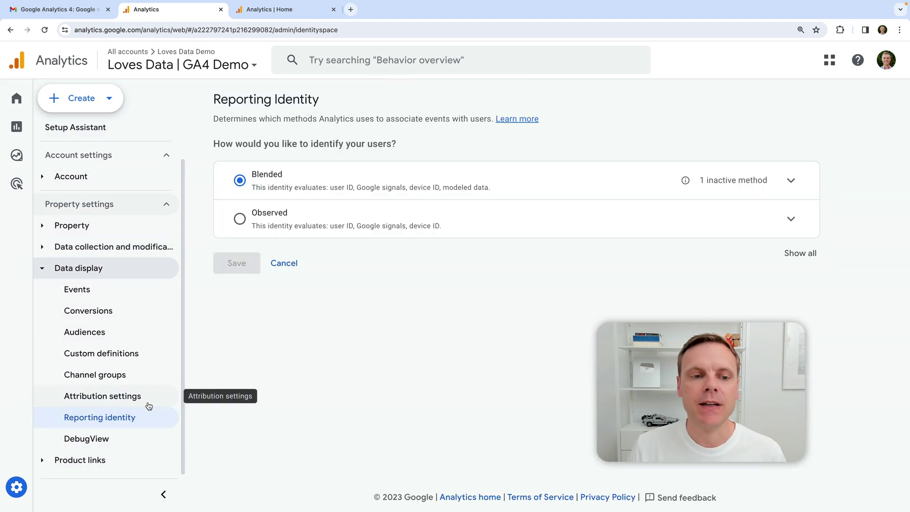
{"action": "left_click", "coordinate": [790, 256]}
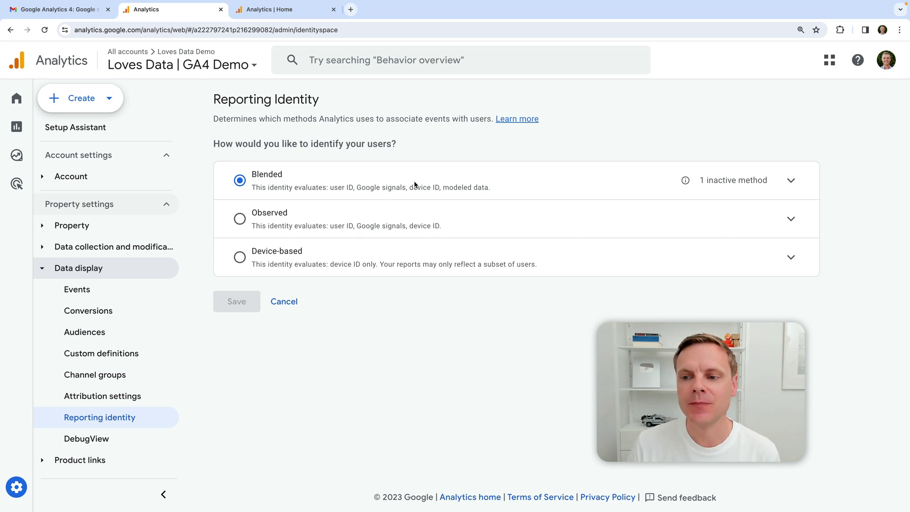
Step: Expand Blended's details and highlight each method in turn: User ID, Google signals, Device ID, Modeling
{"action": "left_click", "coordinate": [796, 182]}
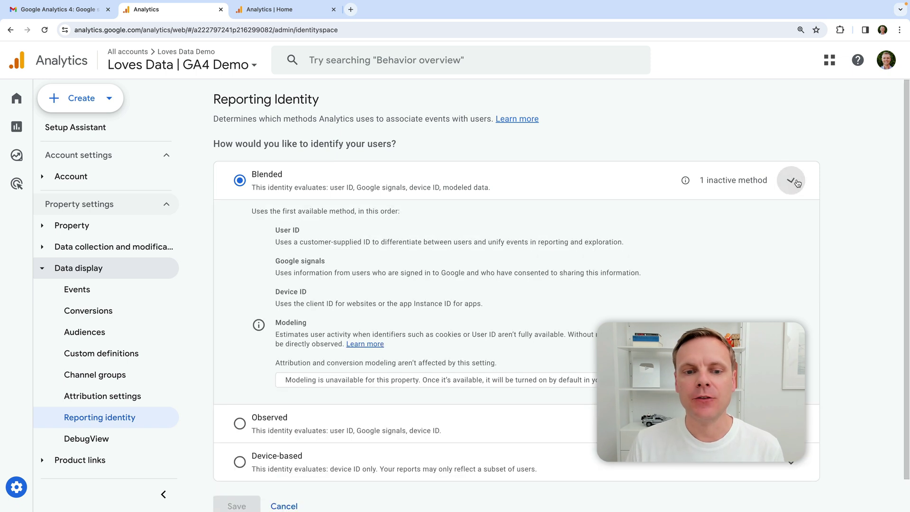
{"action": "scroll", "coordinate": [630, 193], "scroll_direction": "down", "scroll_amount": 1}
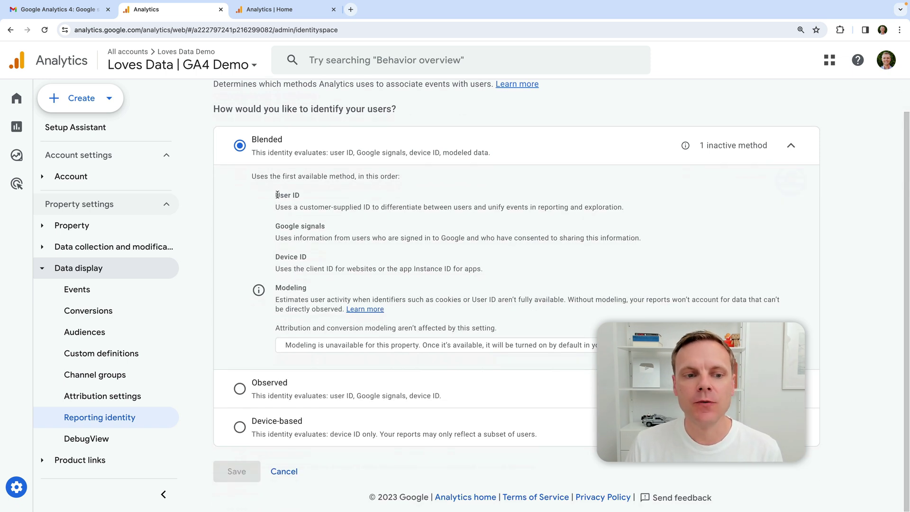
{"action": "left_click_drag", "start_coordinate": [275, 194], "coordinate": [301, 196]}
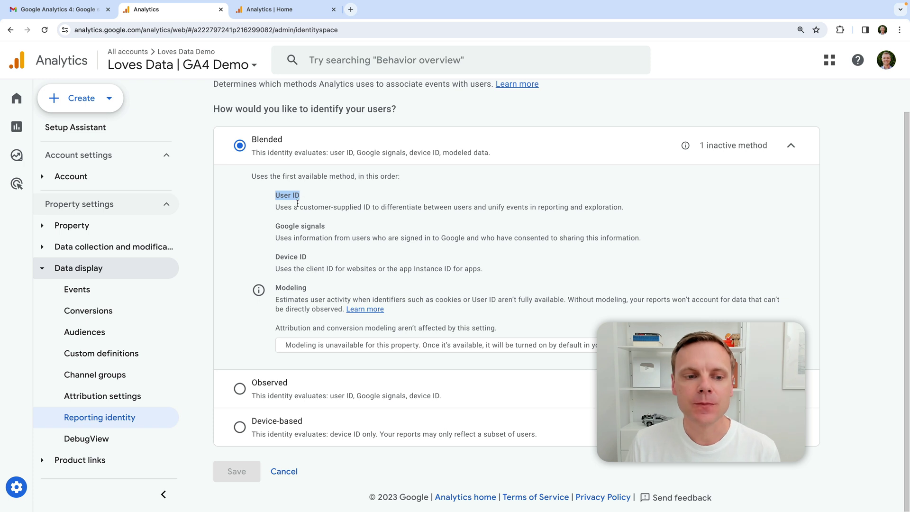
{"action": "left_click", "coordinate": [274, 223]}
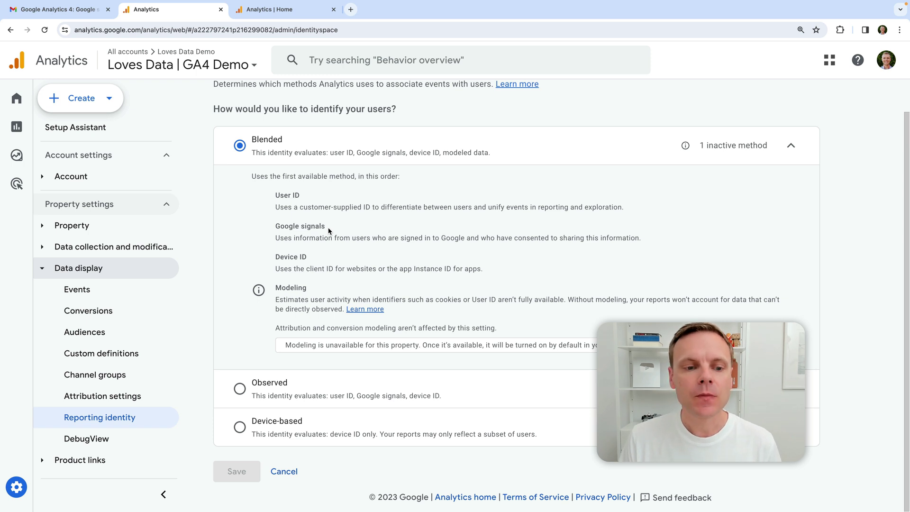
{"action": "left_click_drag", "start_coordinate": [274, 237], "coordinate": [636, 246]}
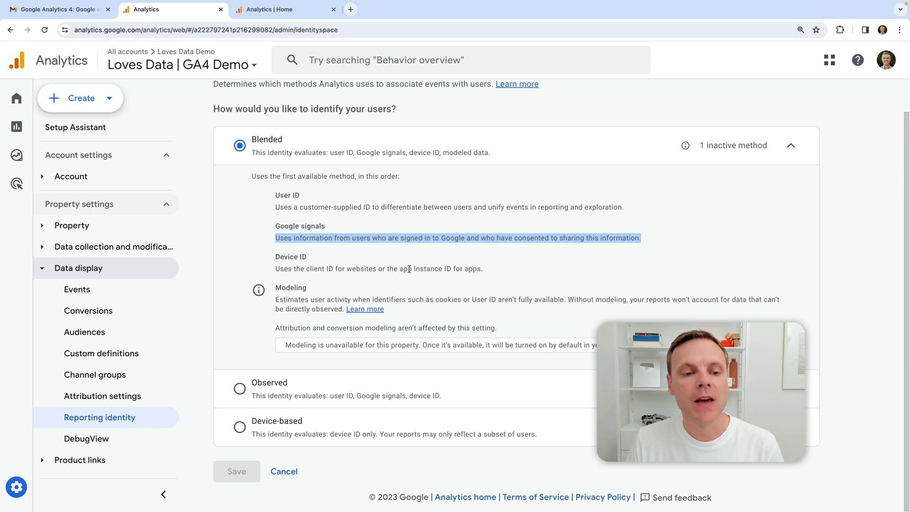
{"action": "left_click_drag", "start_coordinate": [275, 258], "coordinate": [334, 257]}
{"action": "left_click_drag", "start_coordinate": [277, 288], "coordinate": [322, 291]}
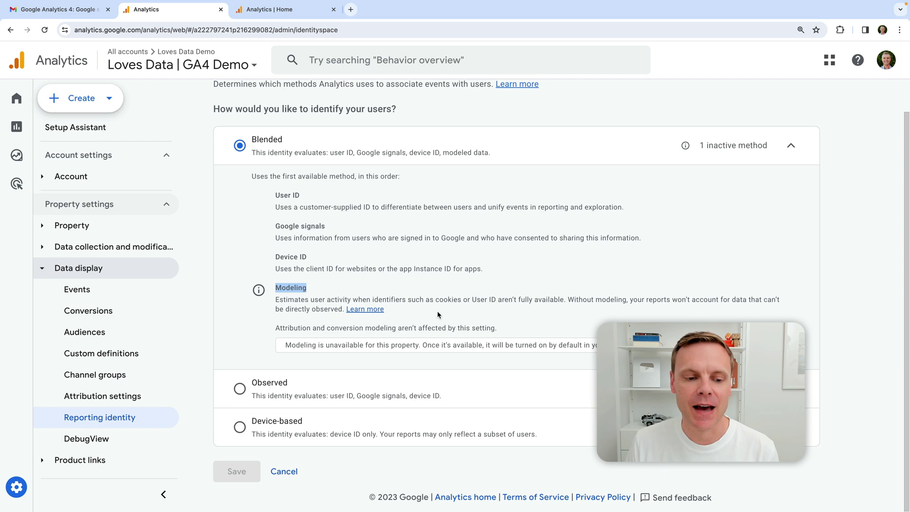
{"action": "left_click", "coordinate": [81, 14]}
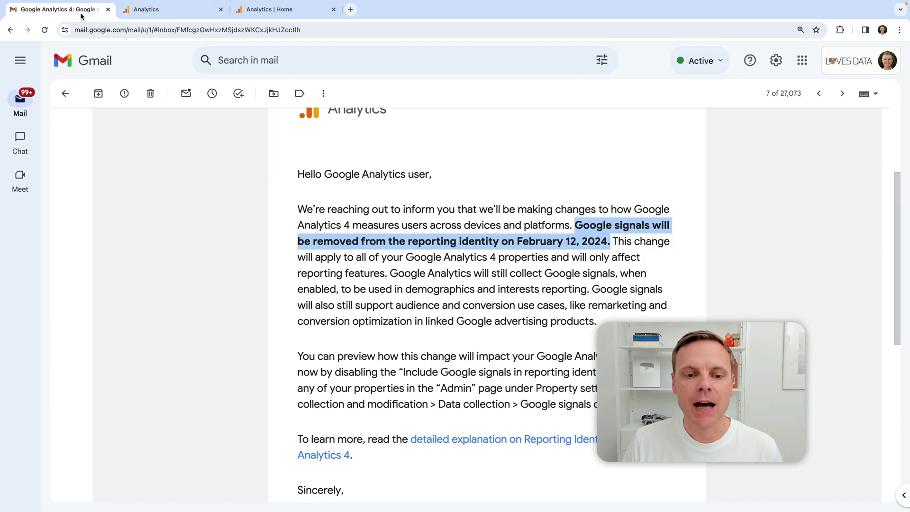
{"action": "scroll", "coordinate": [303, 303], "scroll_direction": "down", "scroll_amount": 2}
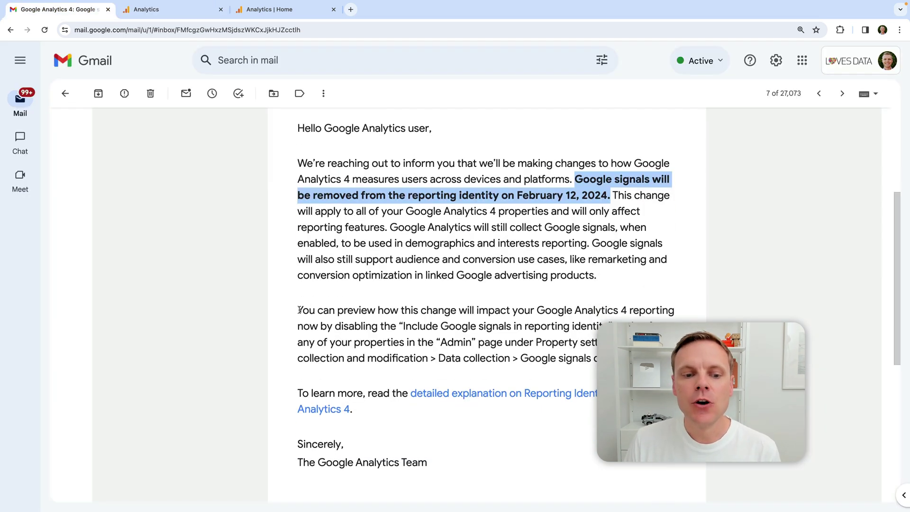
{"action": "left_click_drag", "start_coordinate": [299, 310], "coordinate": [677, 309]}
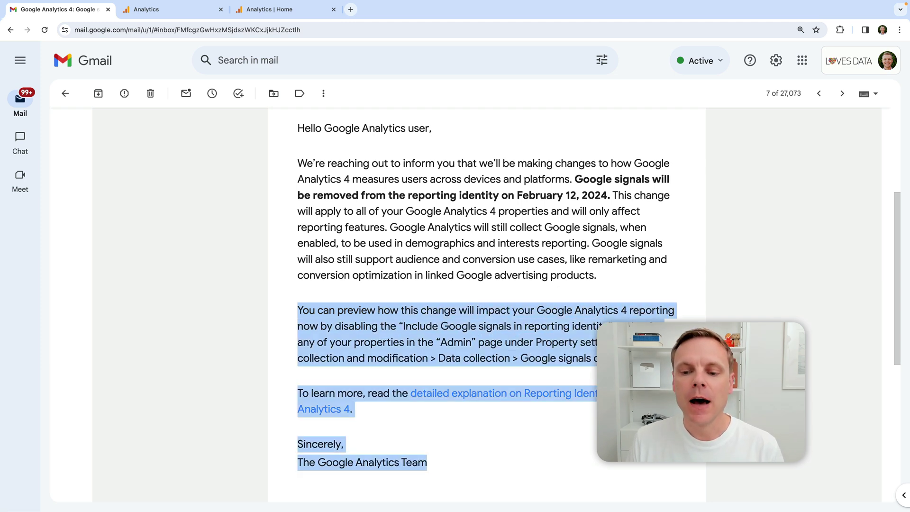
{"action": "left_click", "coordinate": [677, 308]}
{"action": "left_click", "coordinate": [181, 15]}
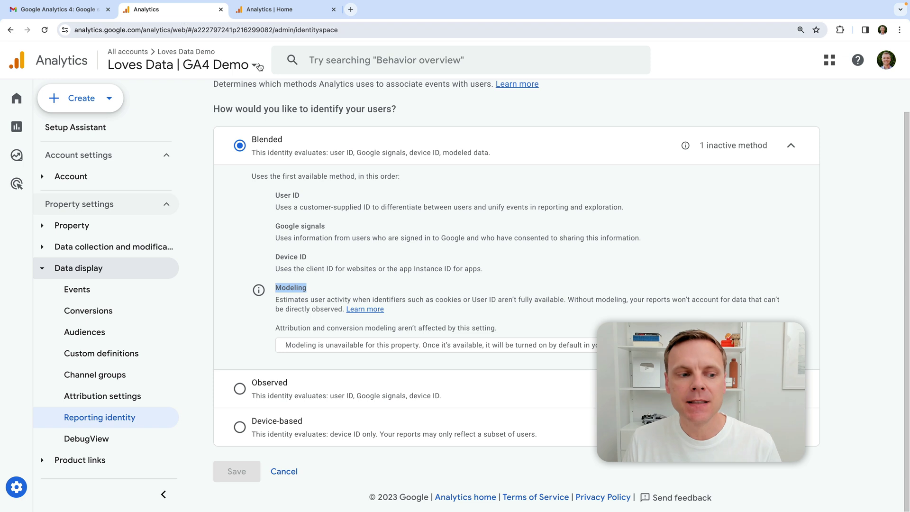
Step: Turn off Include Google signals in reporting identity, then switch to the Google Merch Shop Home tab
{"action": "left_click", "coordinate": [139, 250]}
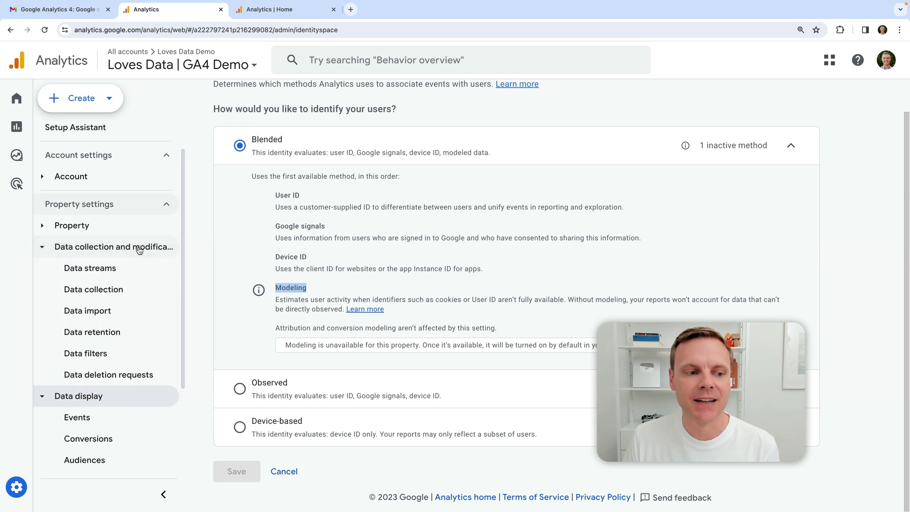
{"action": "left_click", "coordinate": [142, 290]}
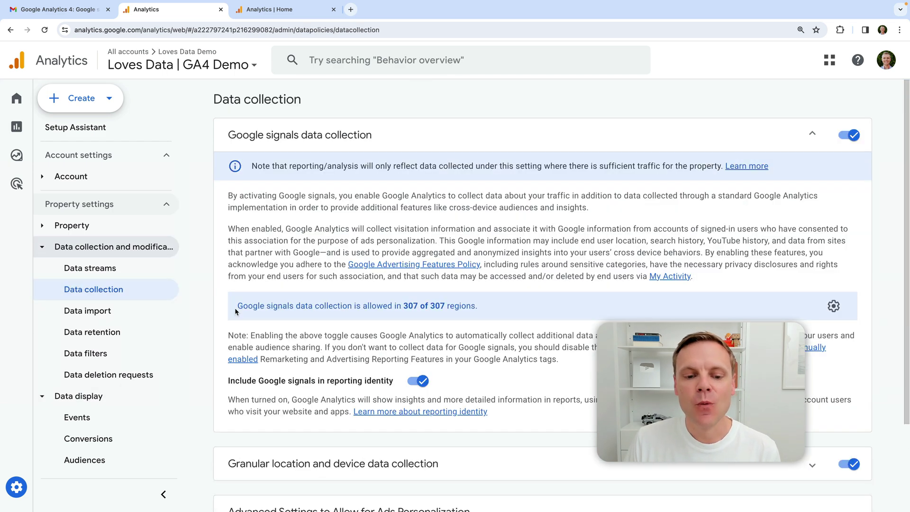
{"action": "scroll", "coordinate": [234, 308], "scroll_direction": "down", "scroll_amount": 2}
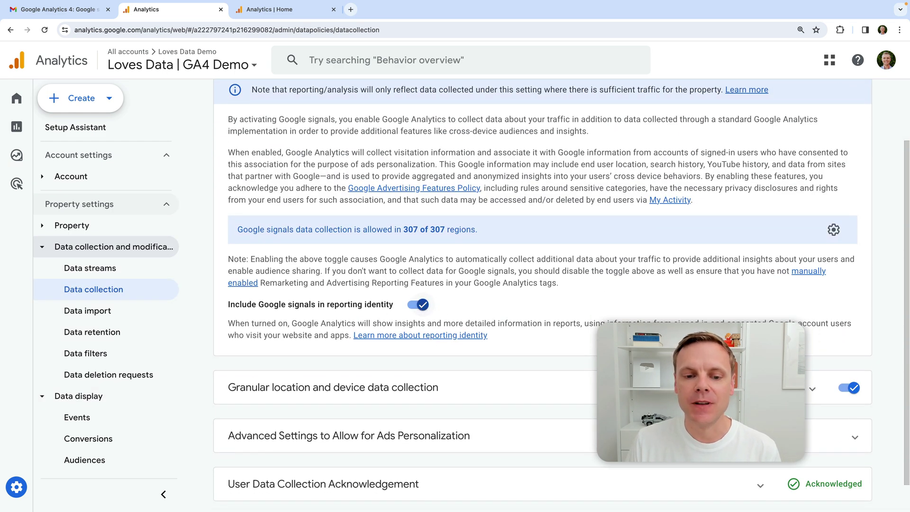
{"action": "left_click", "coordinate": [418, 305]}
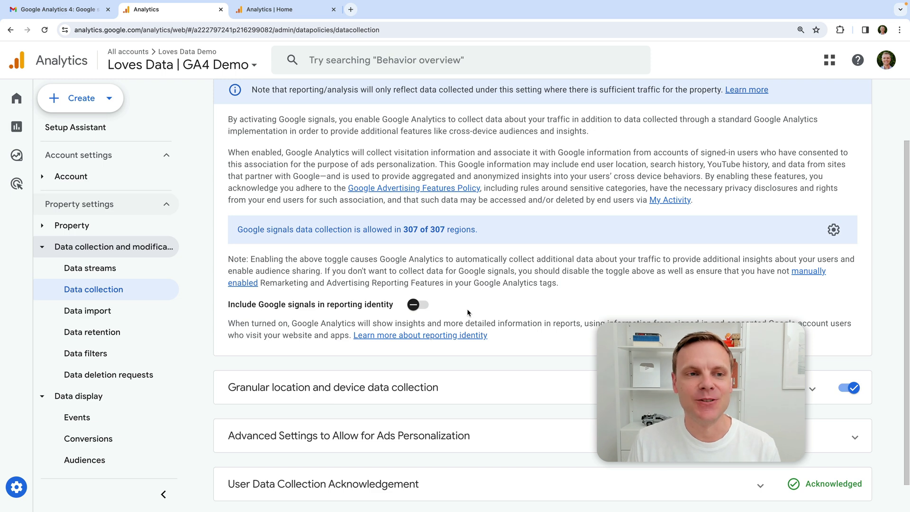
{"action": "left_click", "coordinate": [291, 13]}
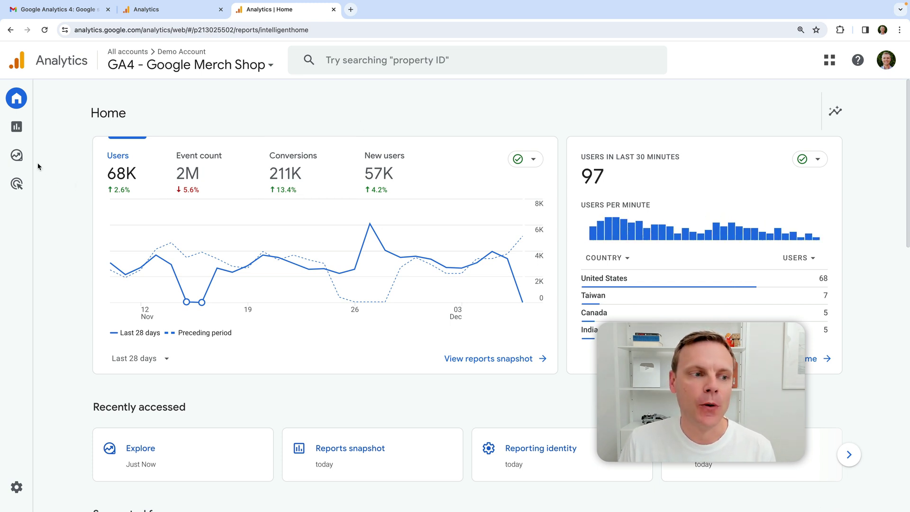
Step: Go to Explore for the GA4 - Google Merch Shop property
{"action": "left_click", "coordinate": [49, 156]}
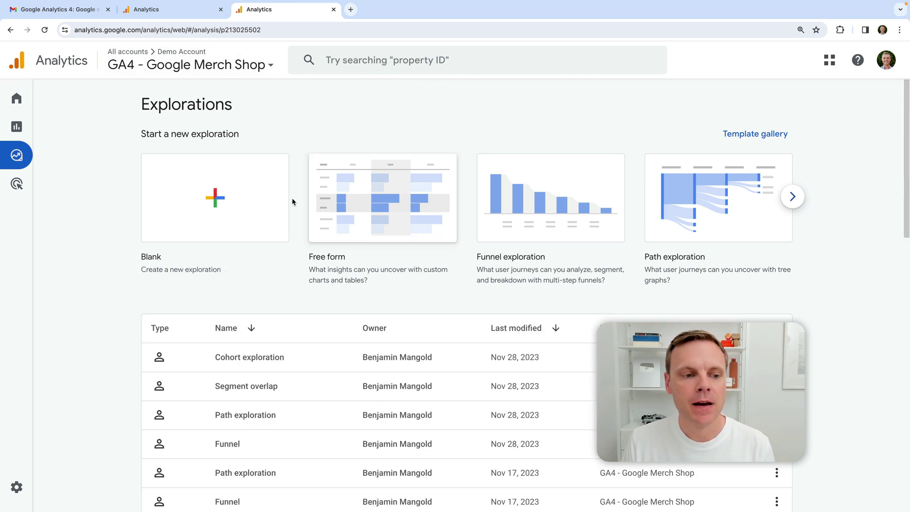
Step: Start a new exploration from the Segment overlap template
{"action": "left_click", "coordinate": [792, 196]}
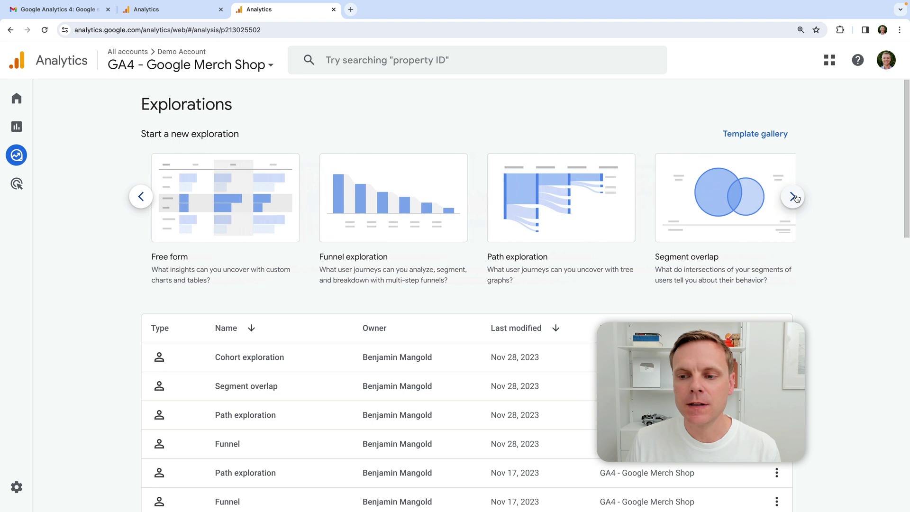
{"action": "left_click", "coordinate": [706, 207]}
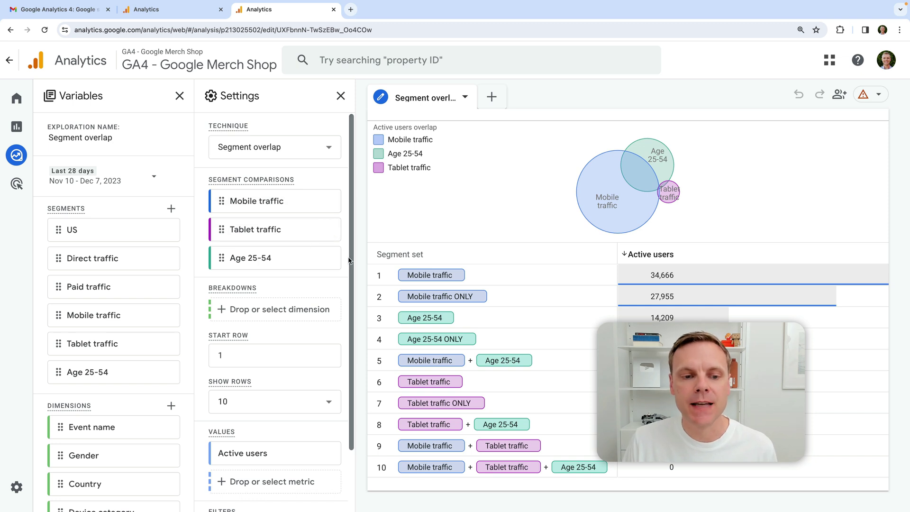
Step: Remove Age 25-54 from the comparison and start a new user segment named 'Desktop traffic'
{"action": "left_click", "coordinate": [330, 258]}
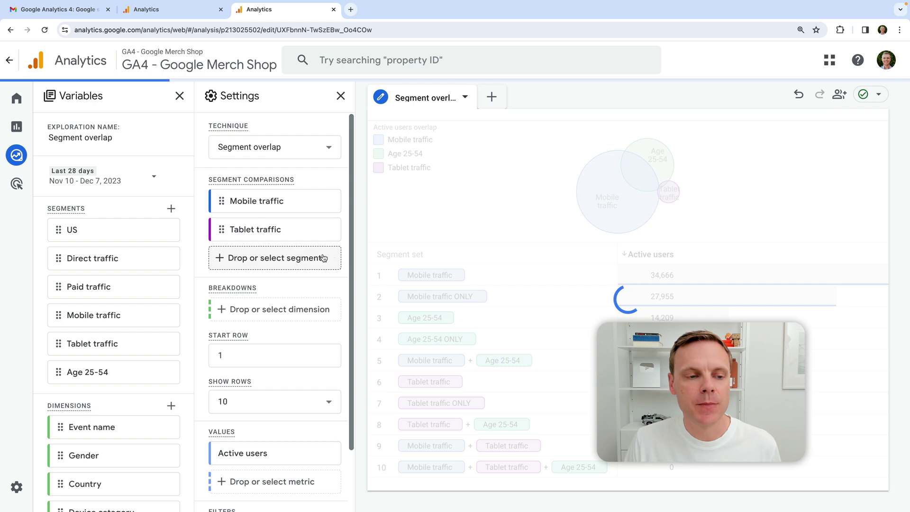
{"action": "left_click", "coordinate": [171, 209]}
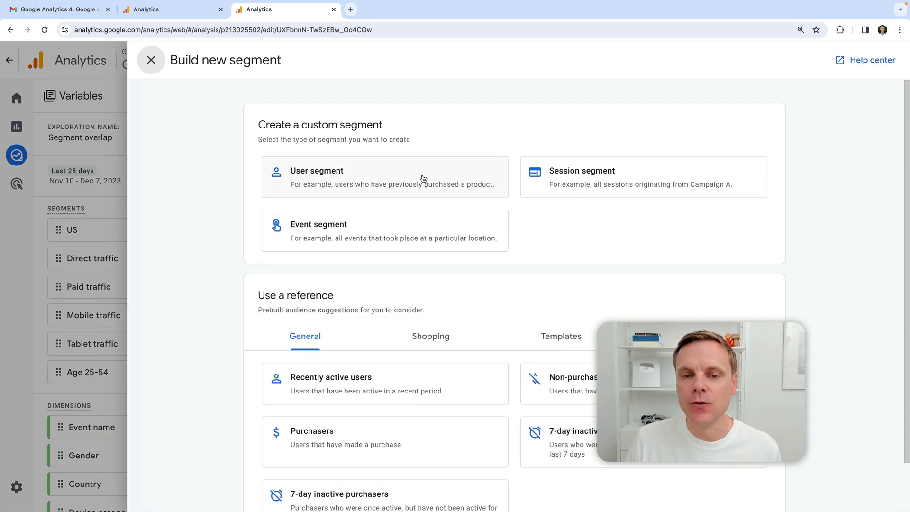
{"action": "left_click", "coordinate": [423, 179]}
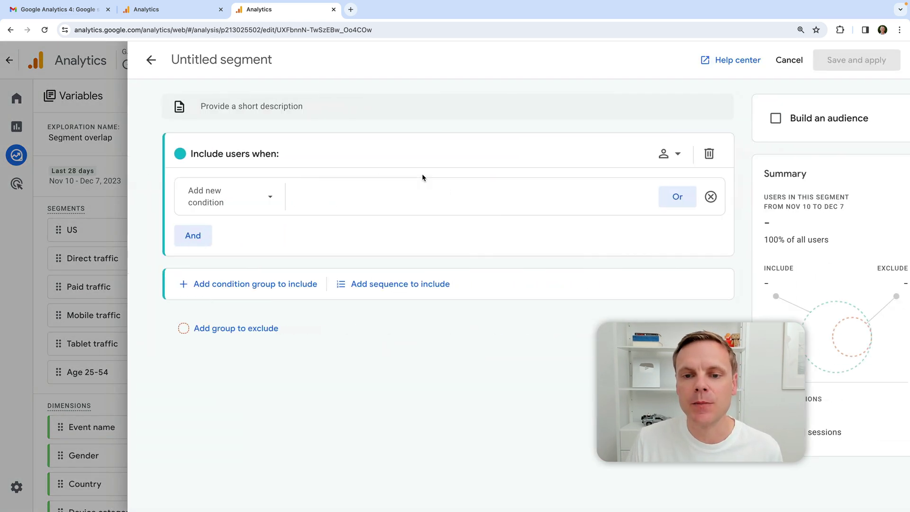
{"action": "left_click", "coordinate": [248, 73]}
{"action": "type", "text": "Desk"}
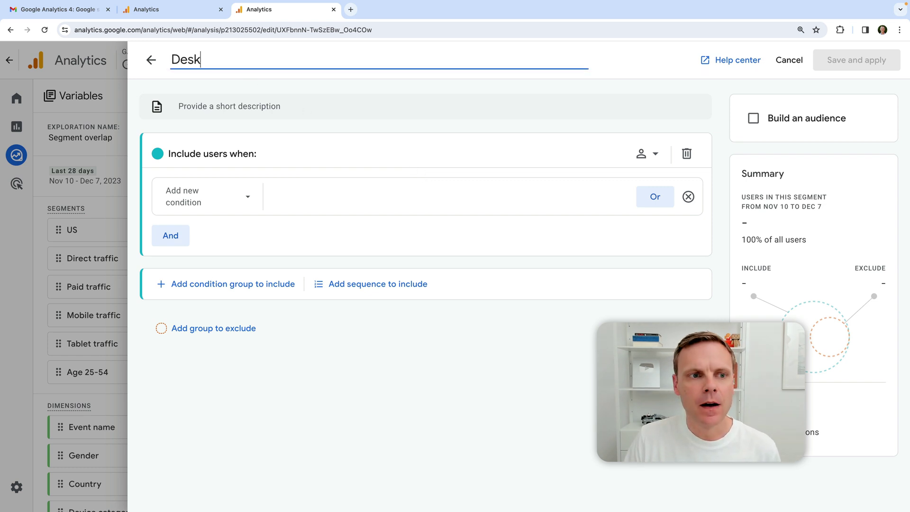
{"action": "type", "text": "top traffic"}
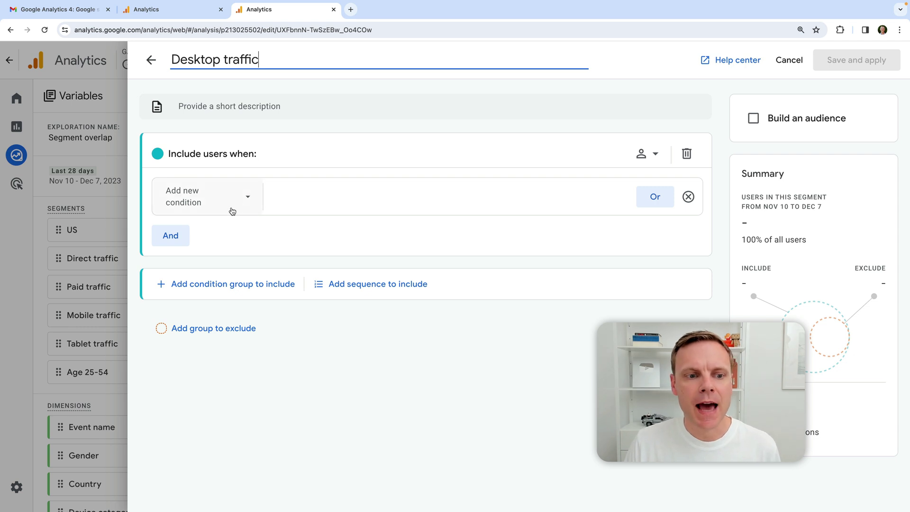
Step: Add the condition Device category exactly matches desktop to the segment
{"action": "left_click", "coordinate": [233, 211]}
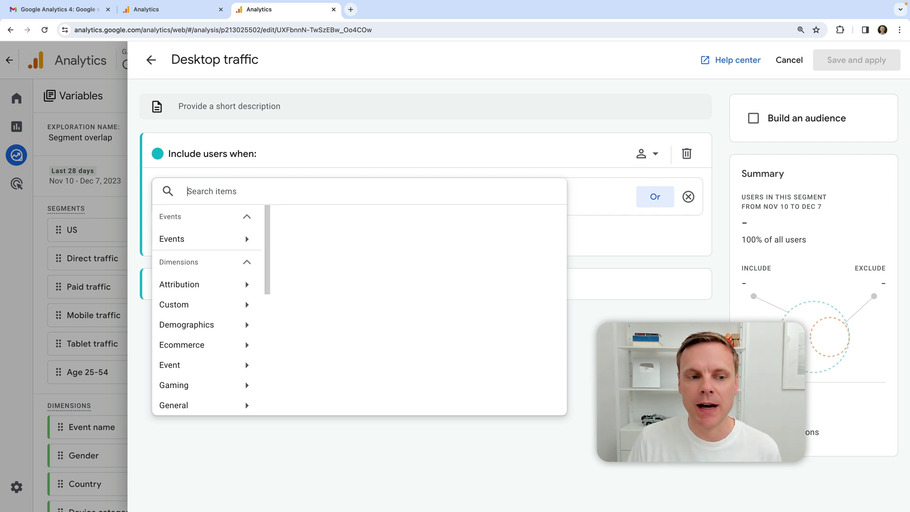
{"action": "type", "text": "device"}
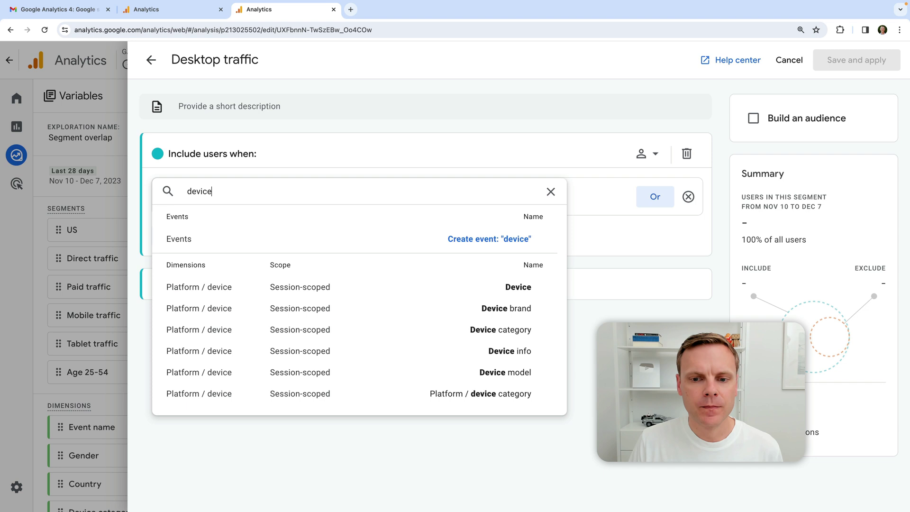
{"action": "left_click", "coordinate": [499, 327]}
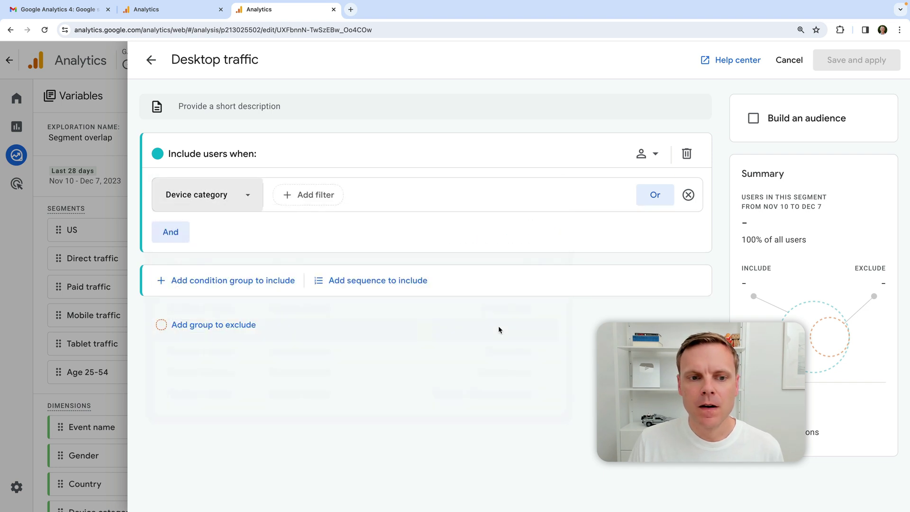
{"action": "left_click", "coordinate": [331, 195]}
{"action": "left_click", "coordinate": [355, 223]}
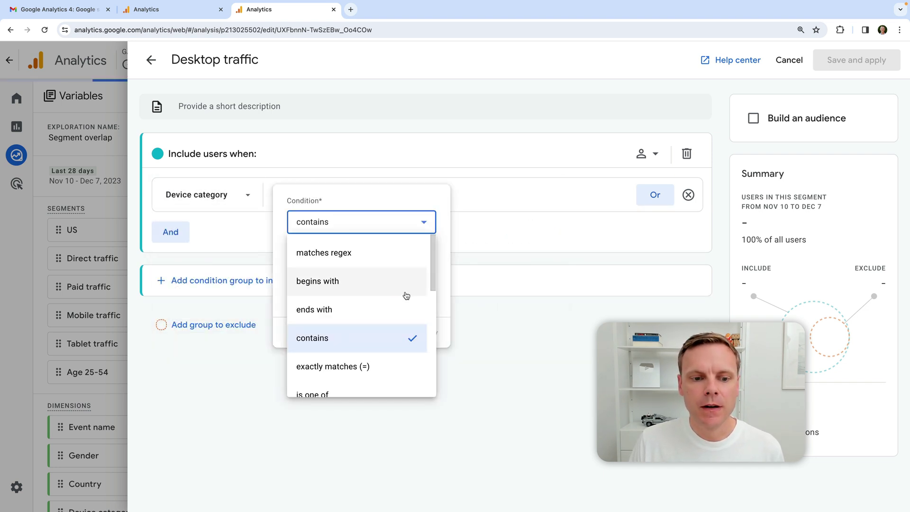
{"action": "left_click", "coordinate": [394, 363]}
{"action": "left_click", "coordinate": [335, 256]}
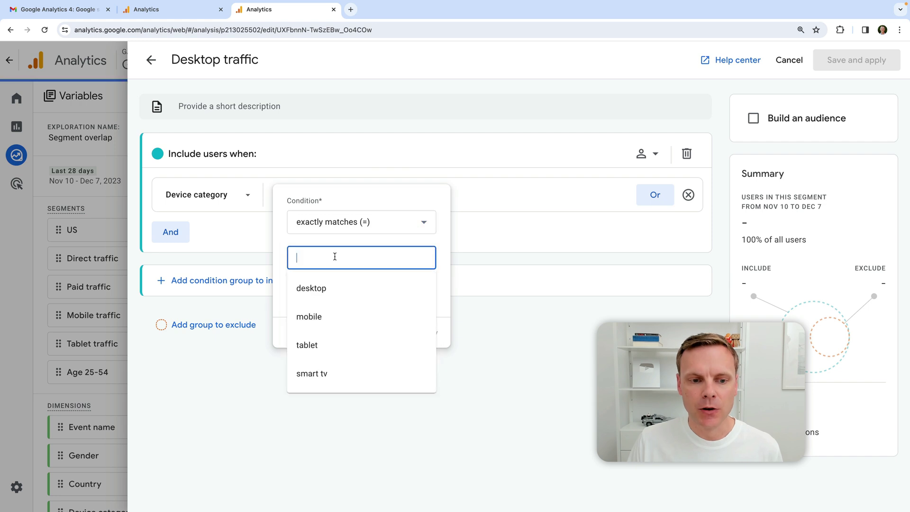
{"action": "left_click", "coordinate": [332, 288]}
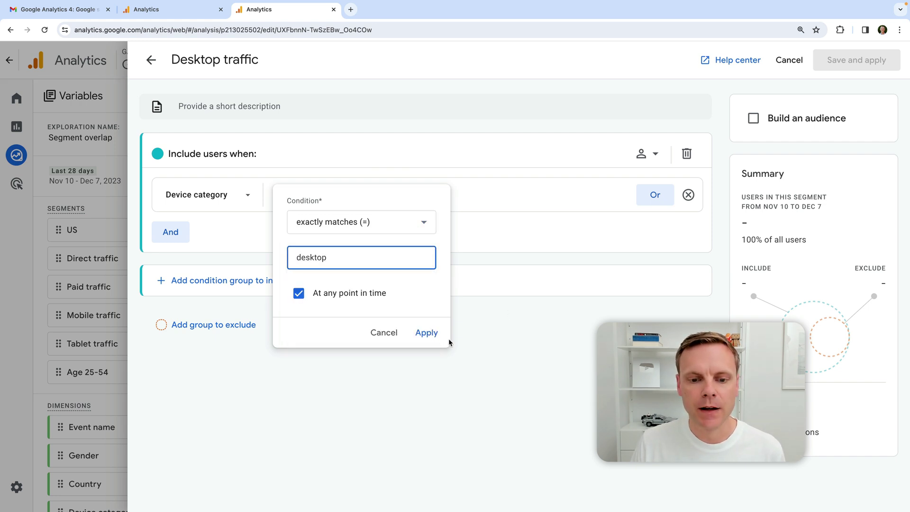
{"action": "left_click", "coordinate": [426, 333]}
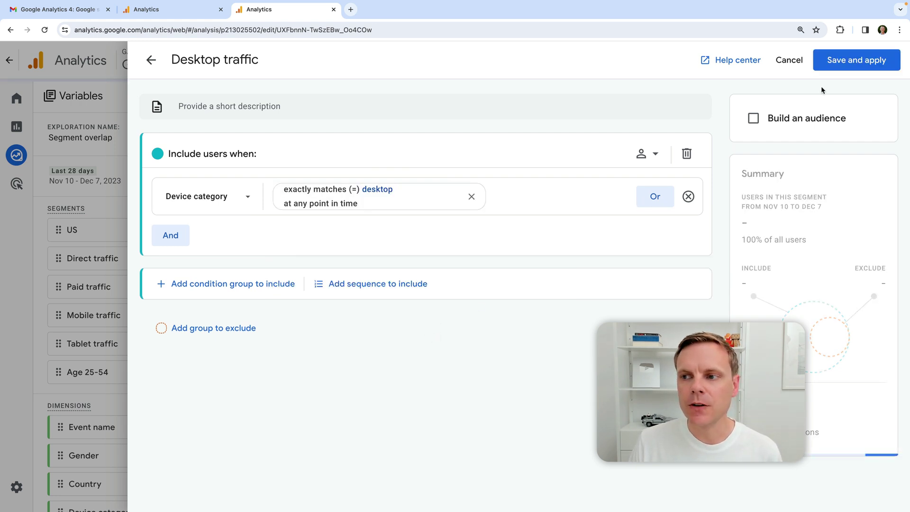
Step: Save and apply Desktop traffic, review its overlap with Mobile and Tablet, then return to Data collection
{"action": "left_click", "coordinate": [827, 64]}
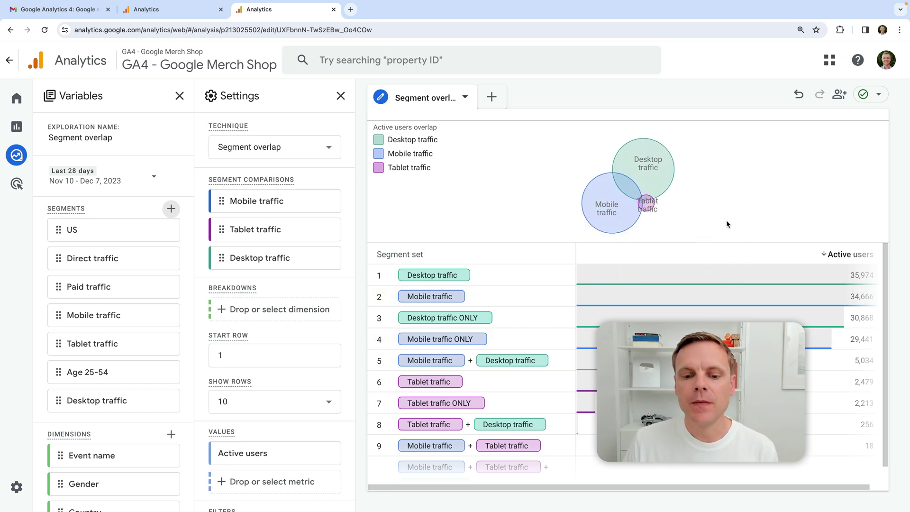
{"action": "scroll", "coordinate": [687, 367], "scroll_direction": "down", "scroll_amount": 1}
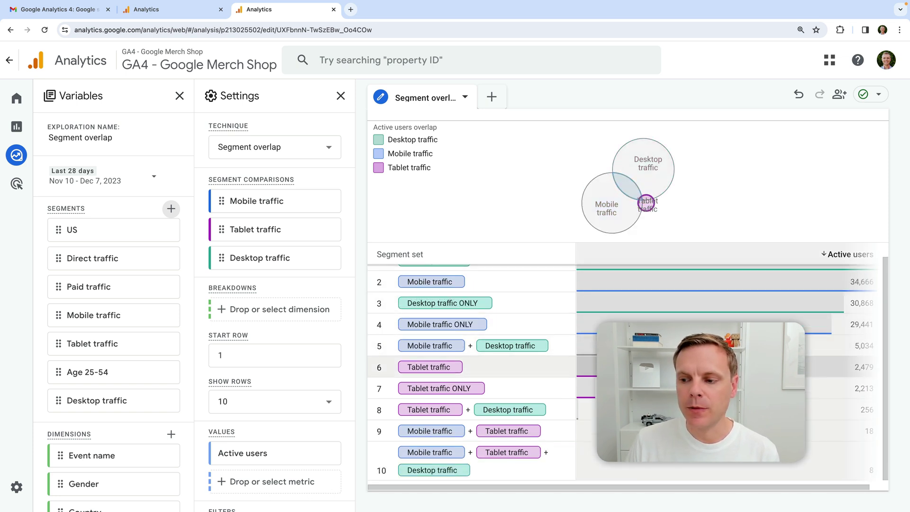
{"action": "scroll", "coordinate": [851, 289], "scroll_direction": "up", "scroll_amount": 1}
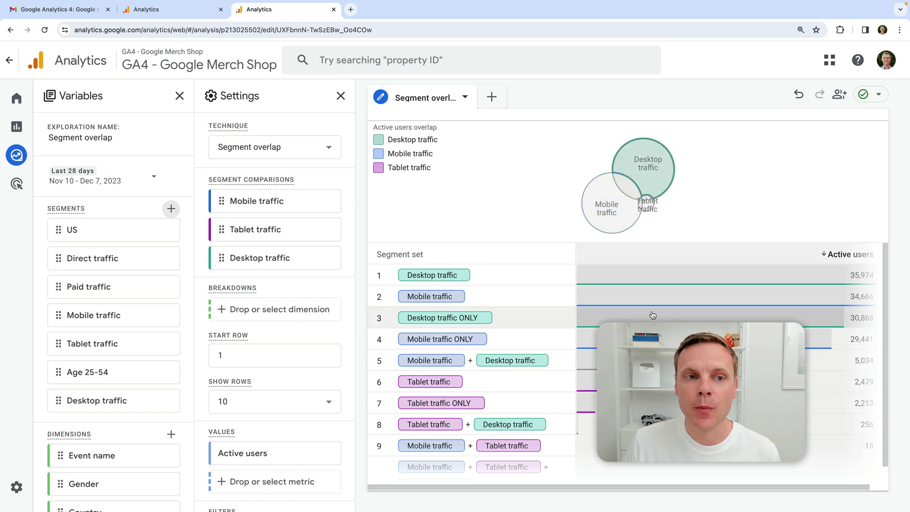
{"action": "left_click", "coordinate": [154, 11]}
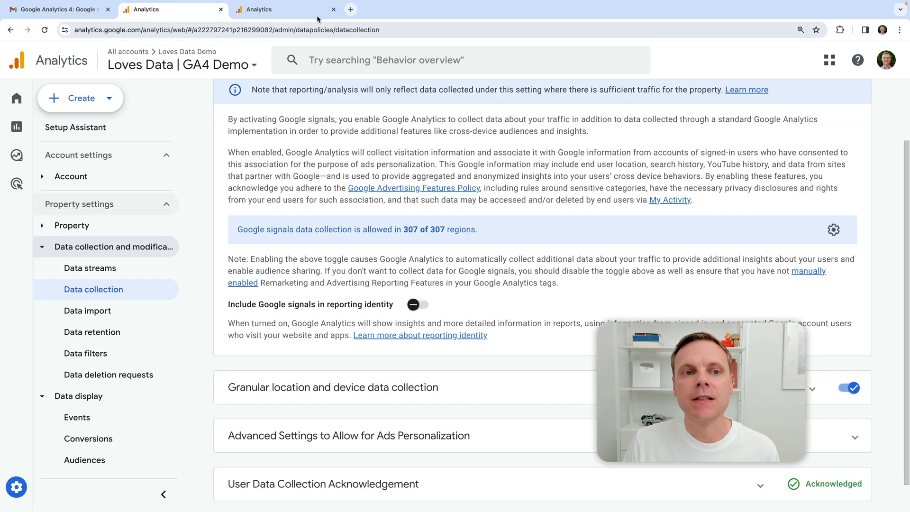
Step: Compare the Google signals settings against the overlap exploration, ending on Desktop 35,974 and Mobile 34,666 users
{"action": "left_click", "coordinate": [284, 11]}
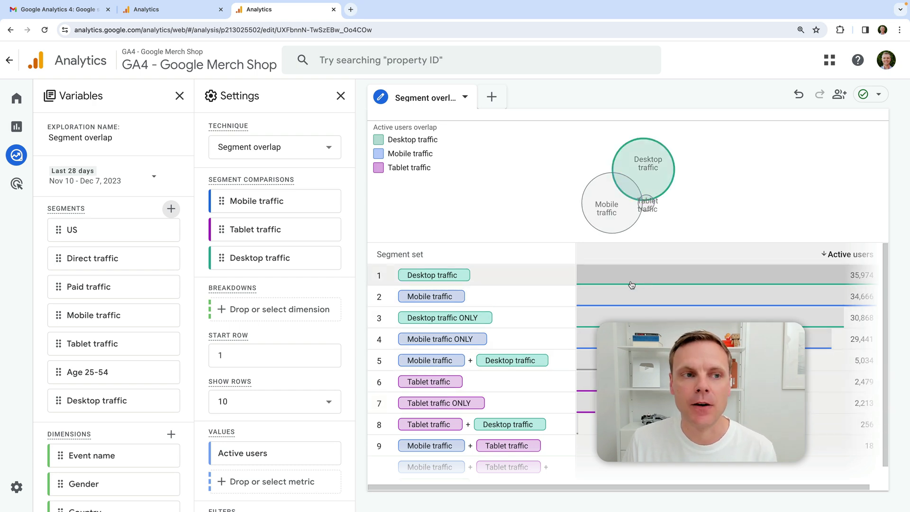
{"action": "left_click", "coordinate": [207, 14]}
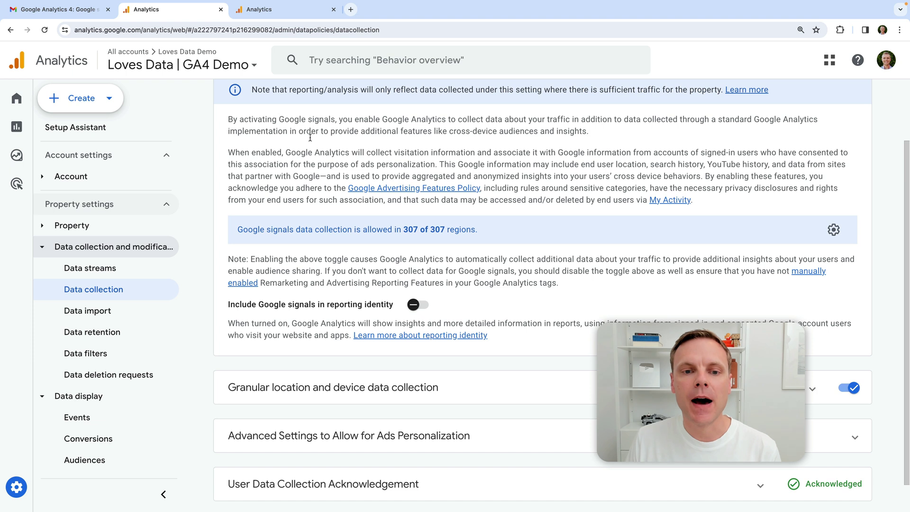
{"action": "scroll", "coordinate": [310, 137], "scroll_direction": "up", "scroll_amount": 2}
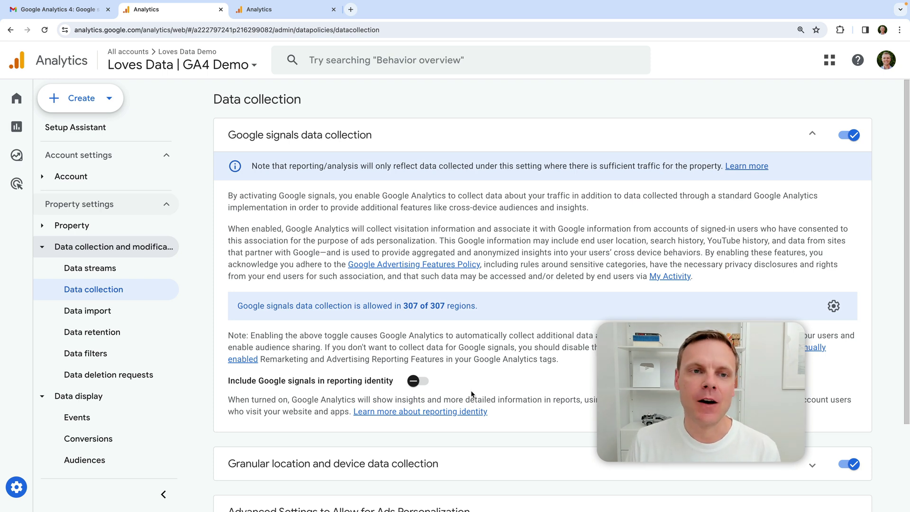
{"action": "left_click", "coordinate": [291, 9]}
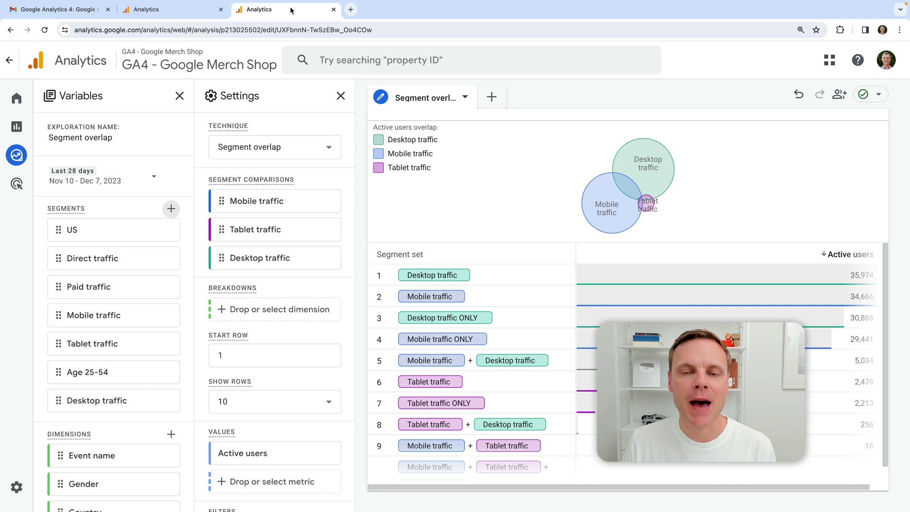
Step: Open the User attributes Demographic details report and list its table dimensions: Country, Age, Gender, Interests
{"action": "left_click", "coordinate": [27, 131]}
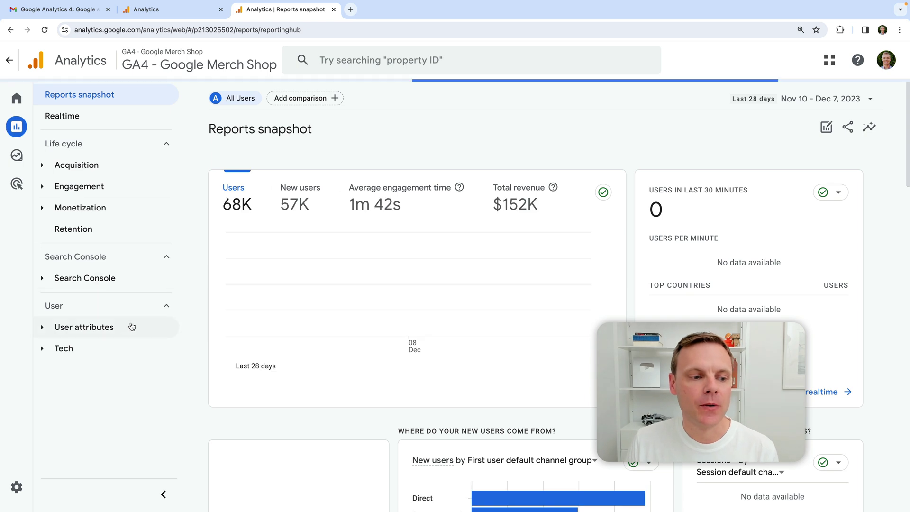
{"action": "left_click", "coordinate": [131, 326]}
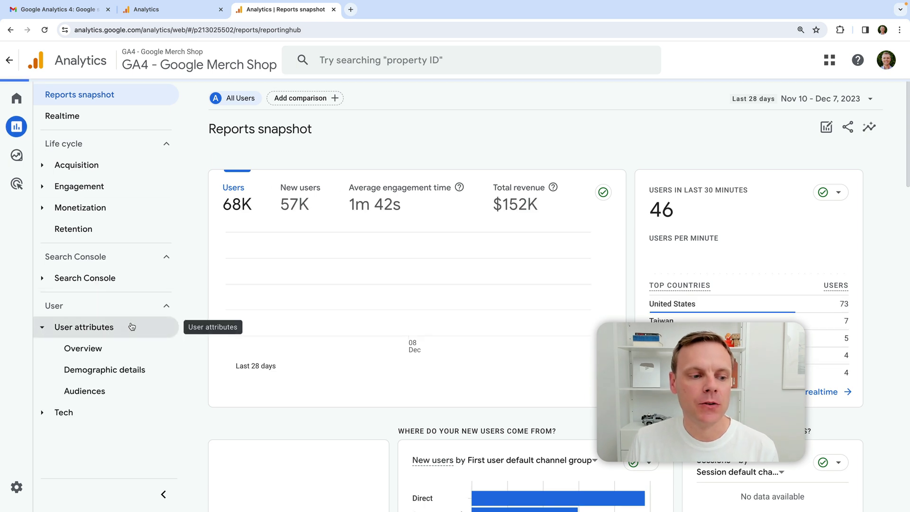
{"action": "left_click", "coordinate": [122, 374]}
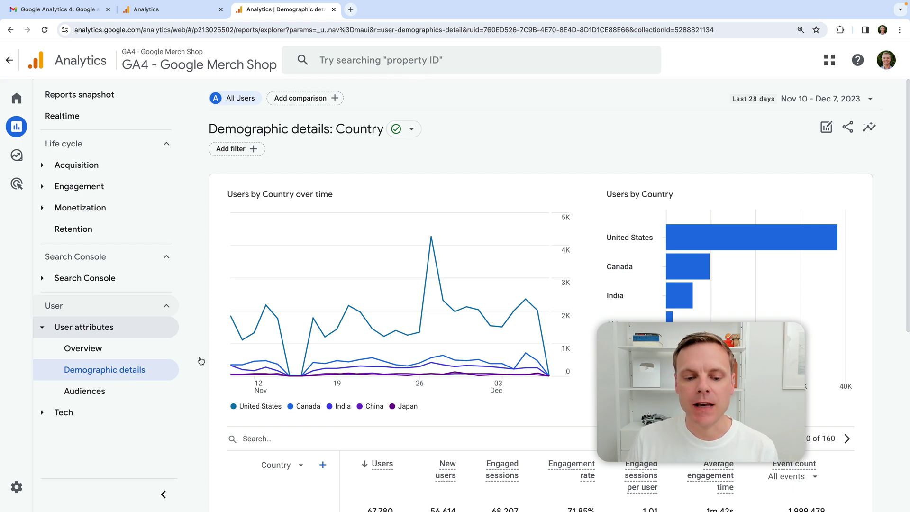
{"action": "scroll", "coordinate": [379, 337], "scroll_direction": "down", "scroll_amount": 5}
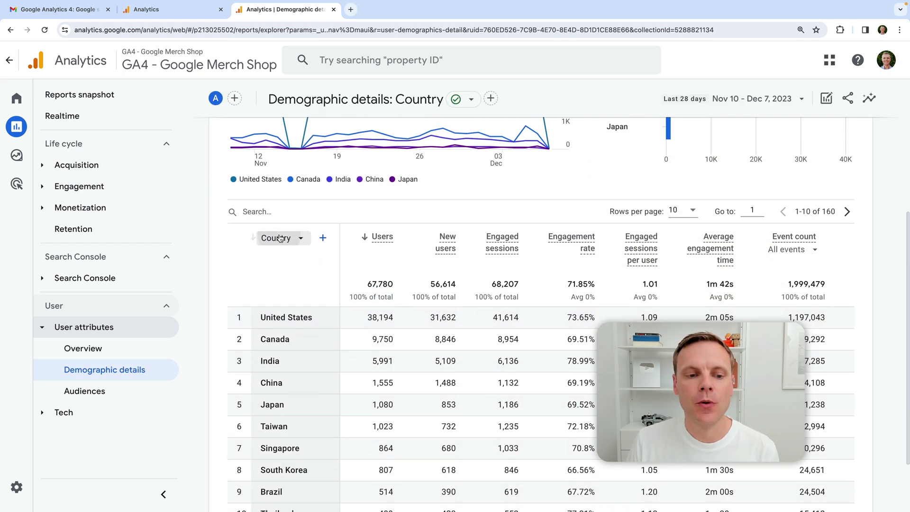
{"action": "left_click", "coordinate": [281, 239]}
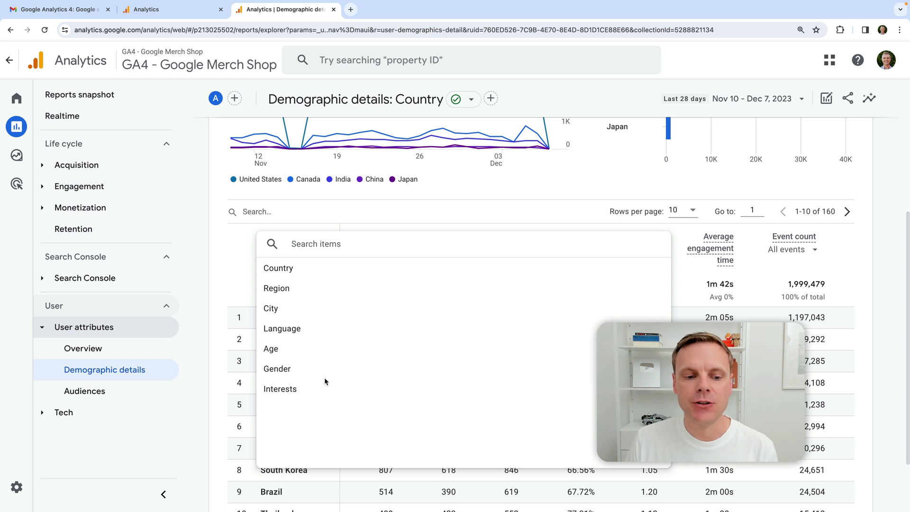